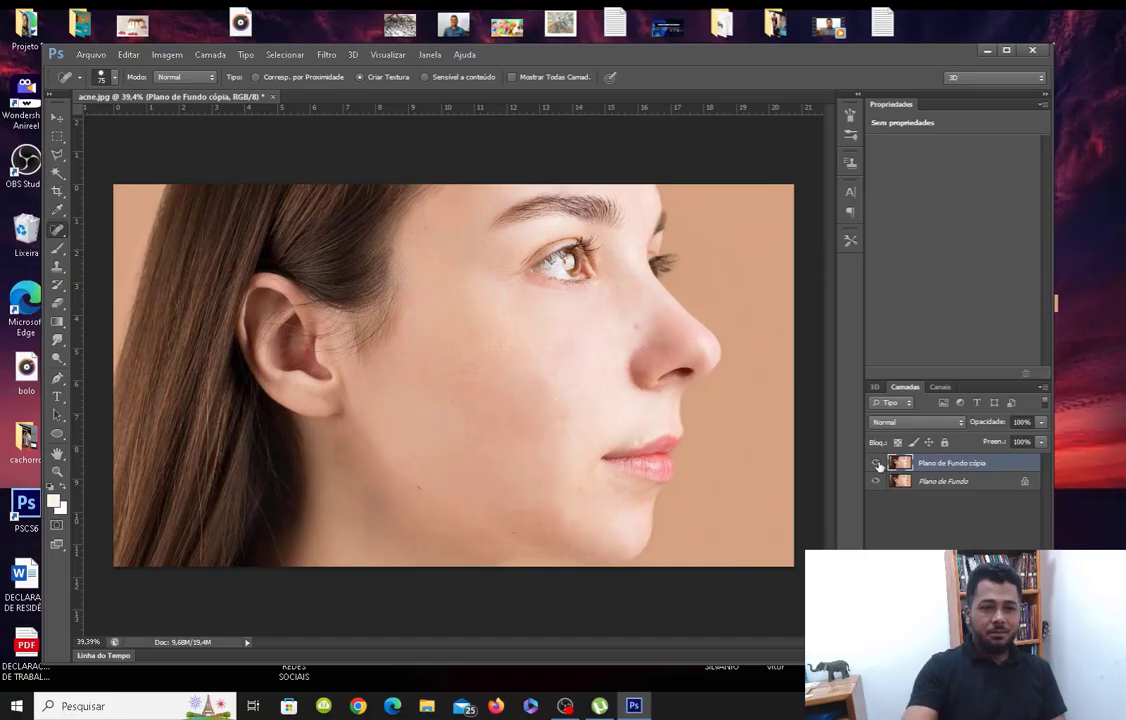
# Step: Hide the 'Plano de Fundo cópia' layer to compare with the acne original, then show it again
pyautogui.click(876, 464)
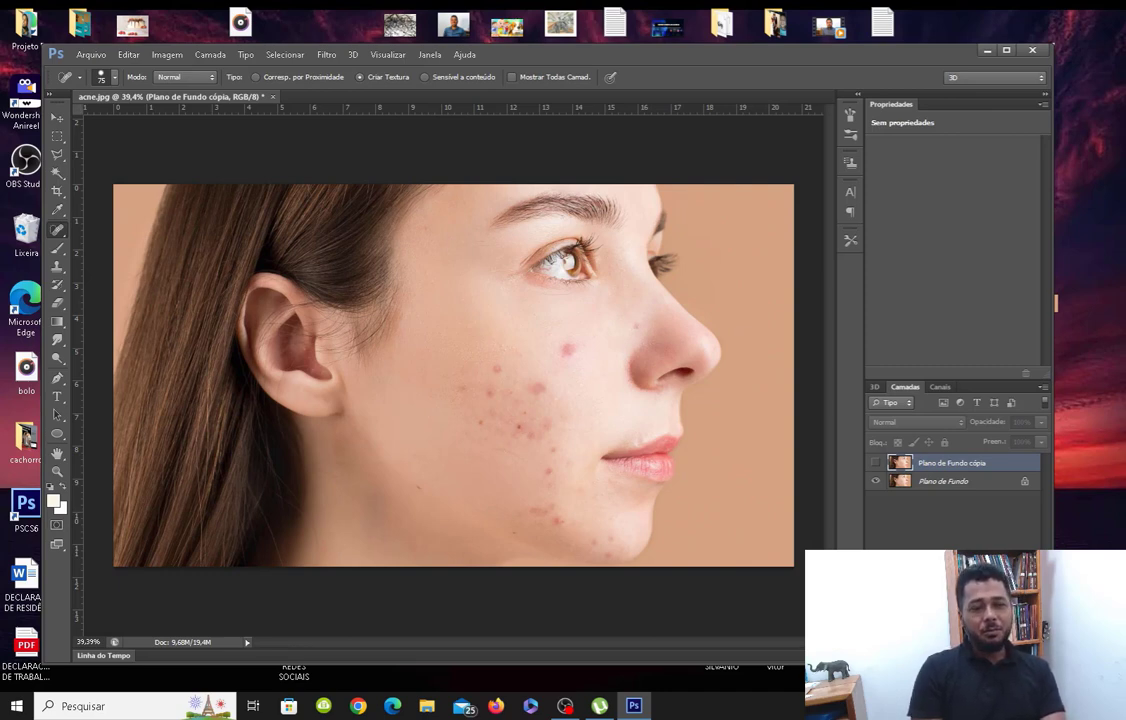
pyautogui.click(875, 462)
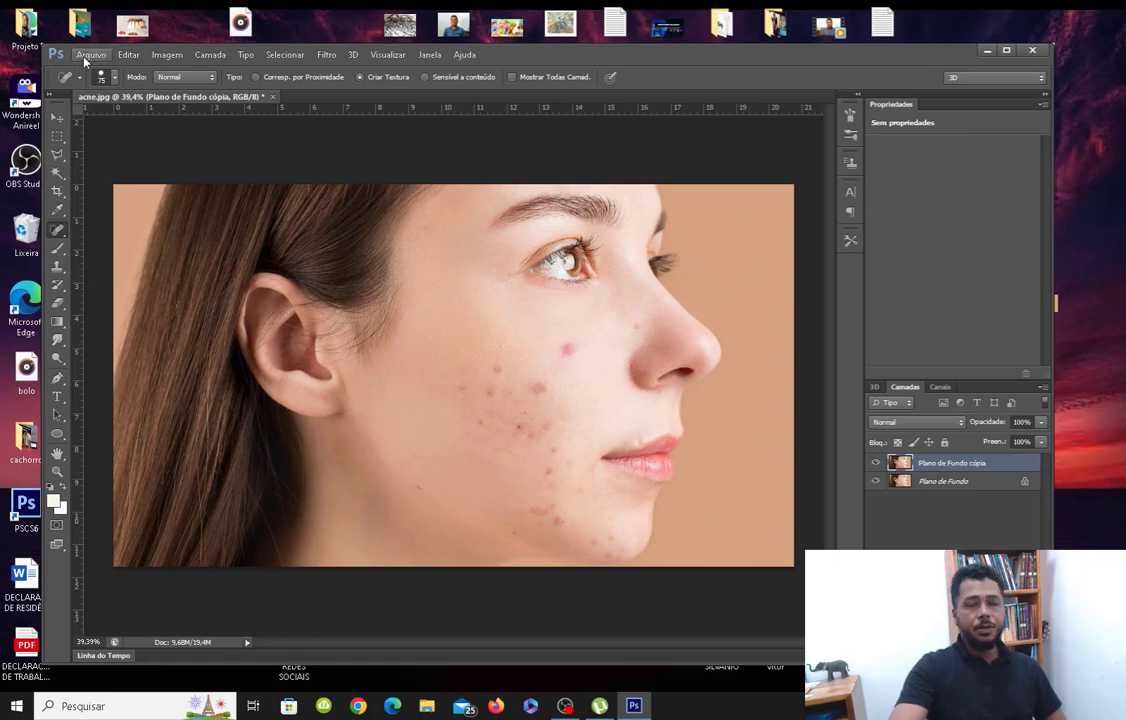
pyautogui.click(79, 59)
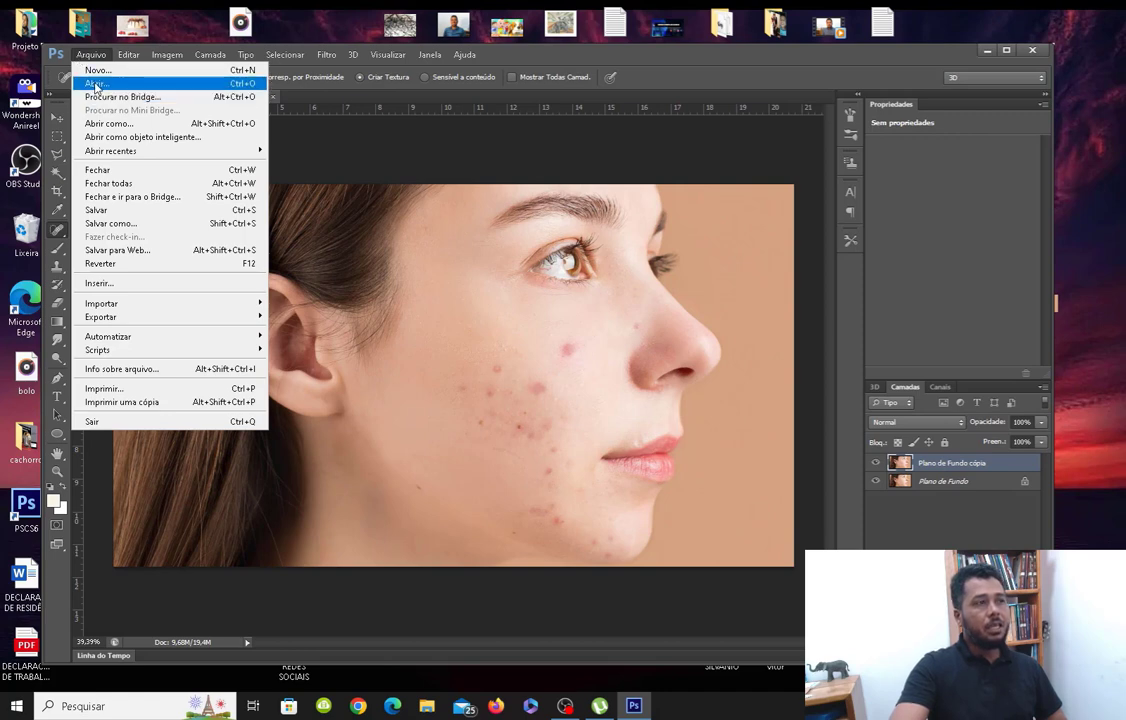
pyautogui.click(96, 84)
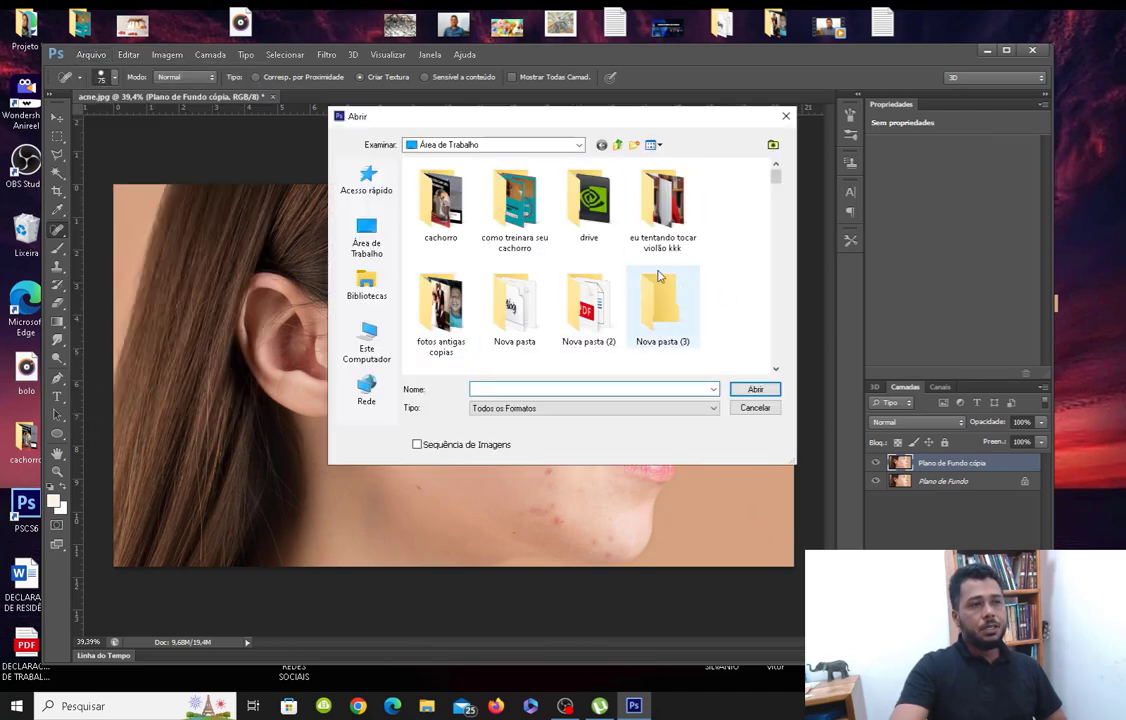
pyautogui.moveTo(776, 176); pyautogui.dragTo(799, 297)
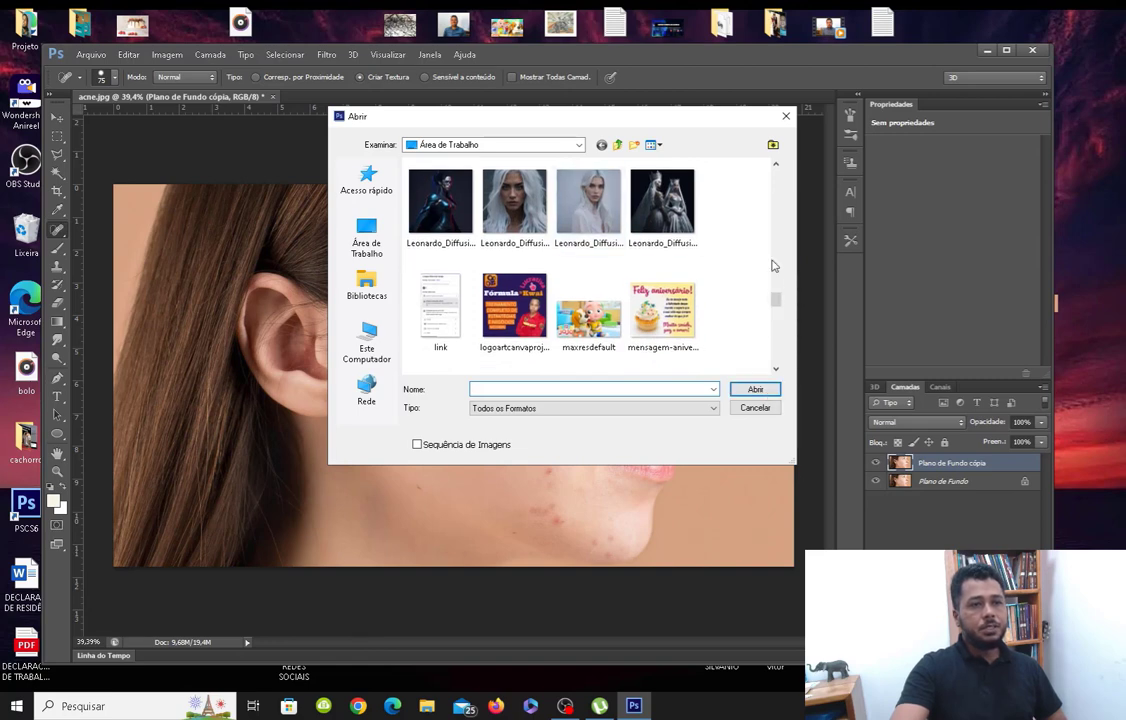
pyautogui.click(786, 117)
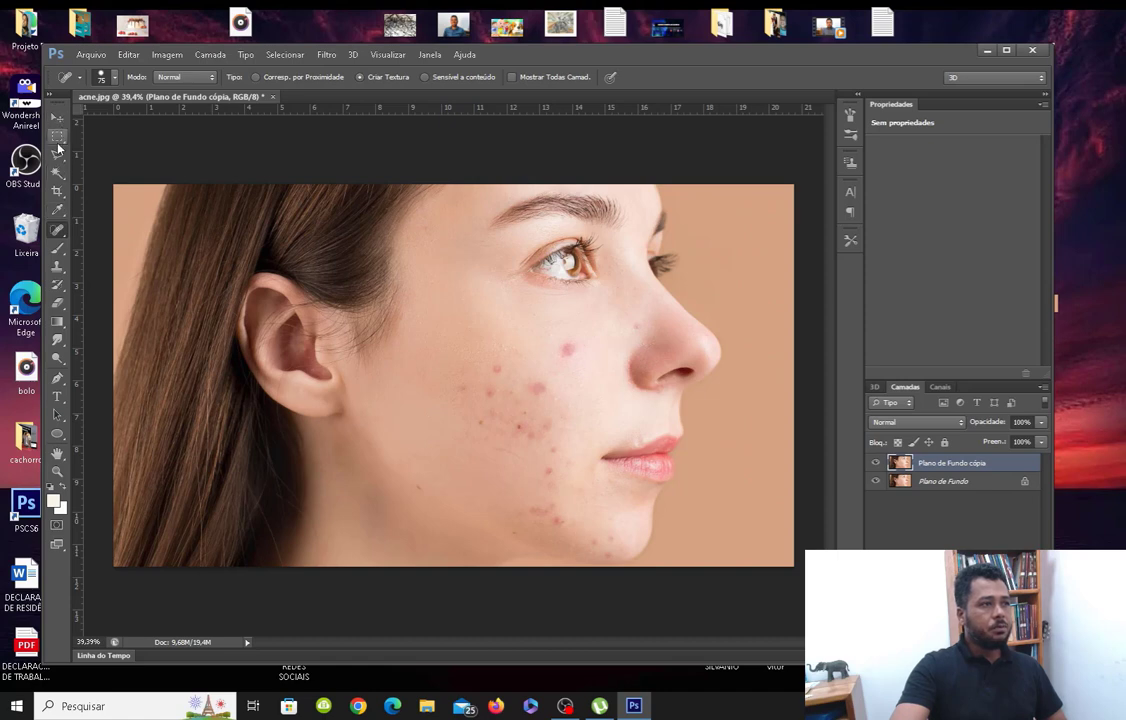
# Step: Select the Ferramenta Pincel de Recuperação para Manchas from the healing tool group
pyautogui.rightClick(64, 238)
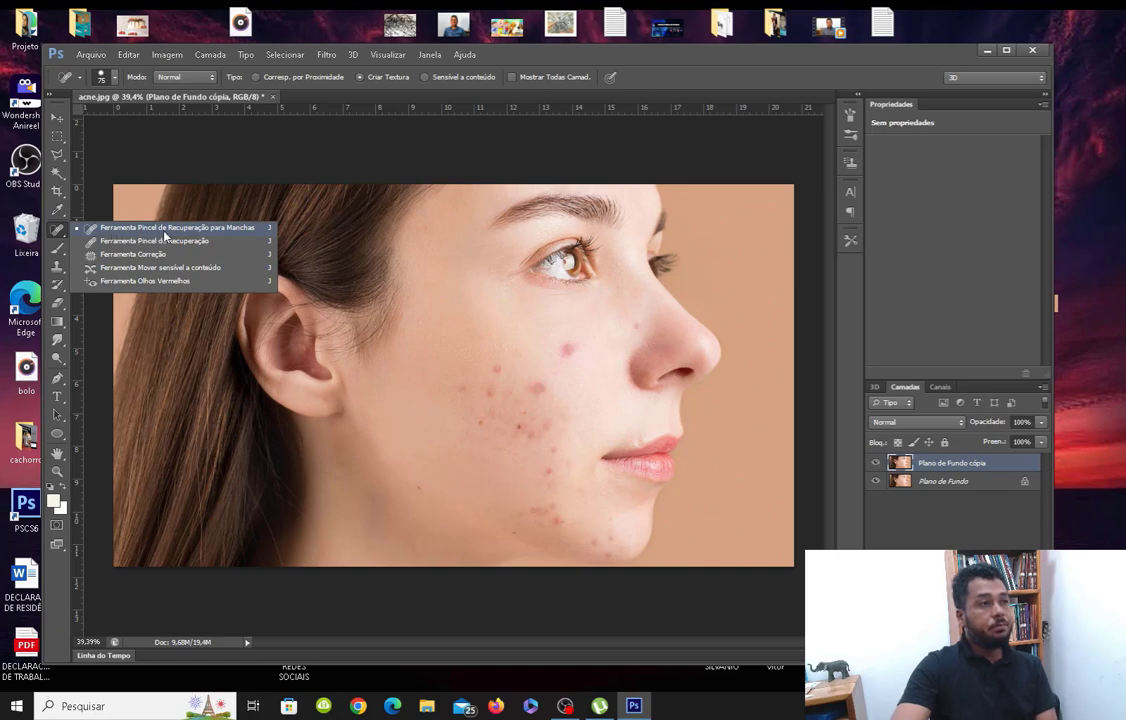
pyautogui.click(249, 227)
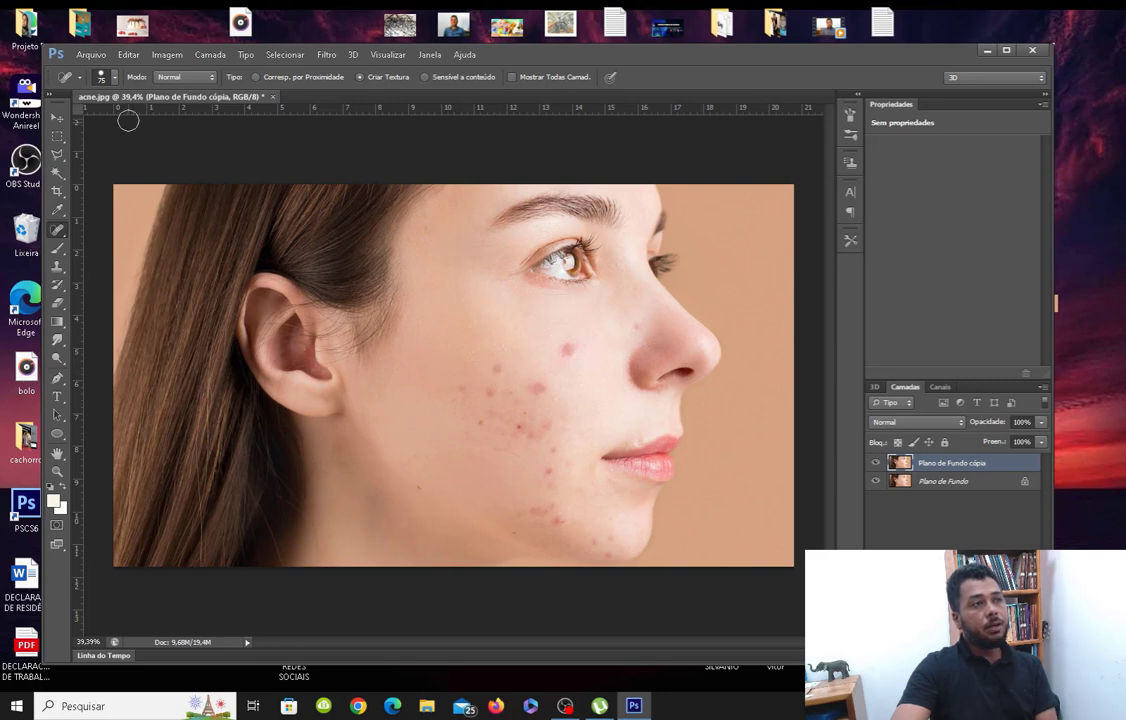
# Step: Set the spot healing brush Tamanho to 73 px in the brush preset picker
pyautogui.click(116, 84)
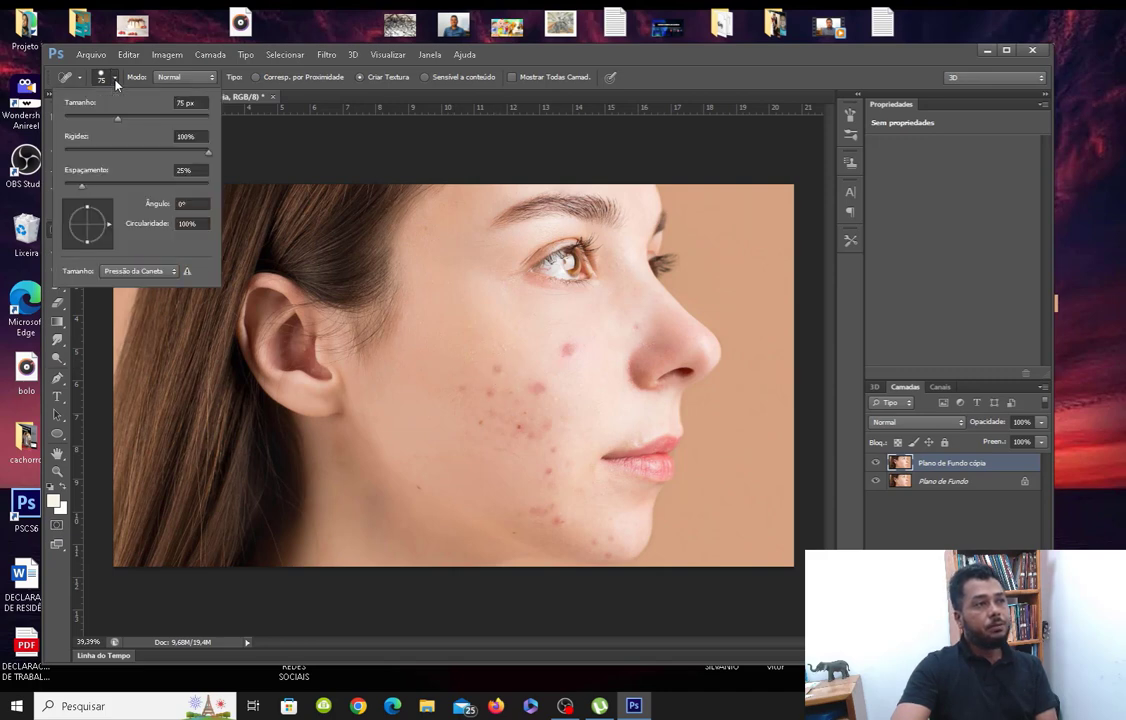
pyautogui.moveTo(116, 120); pyautogui.dragTo(115, 121)
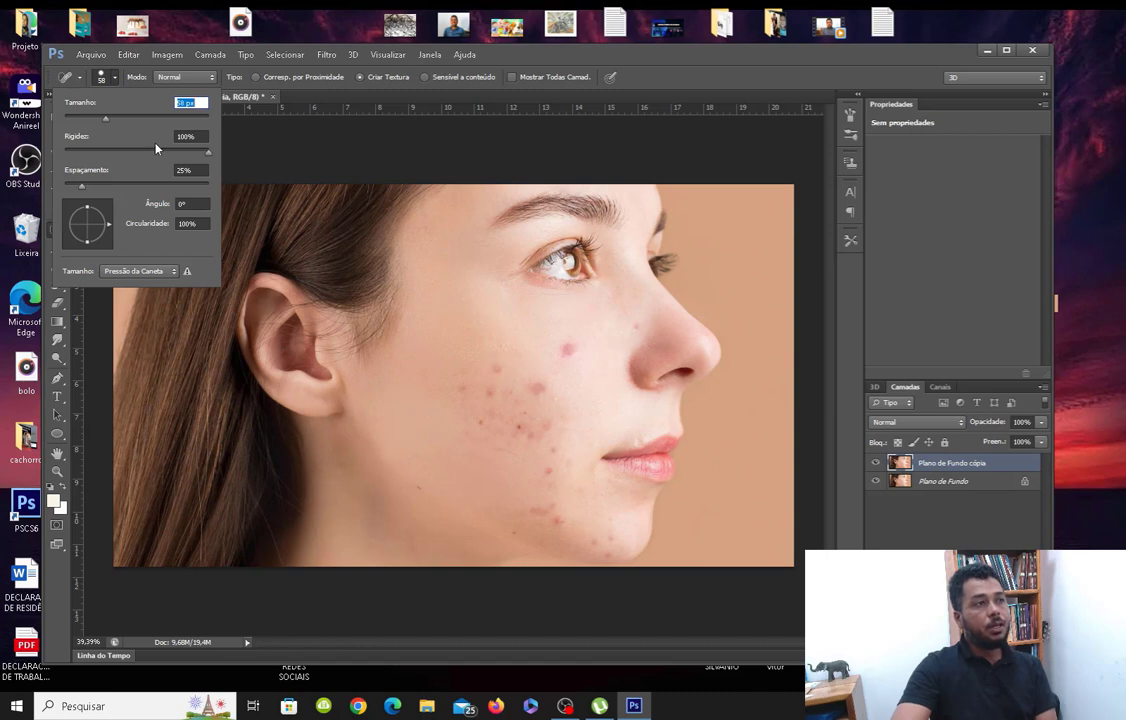
pyautogui.moveTo(107, 120); pyautogui.dragTo(124, 120)
pyautogui.moveTo(139, 123); pyautogui.dragTo(108, 120)
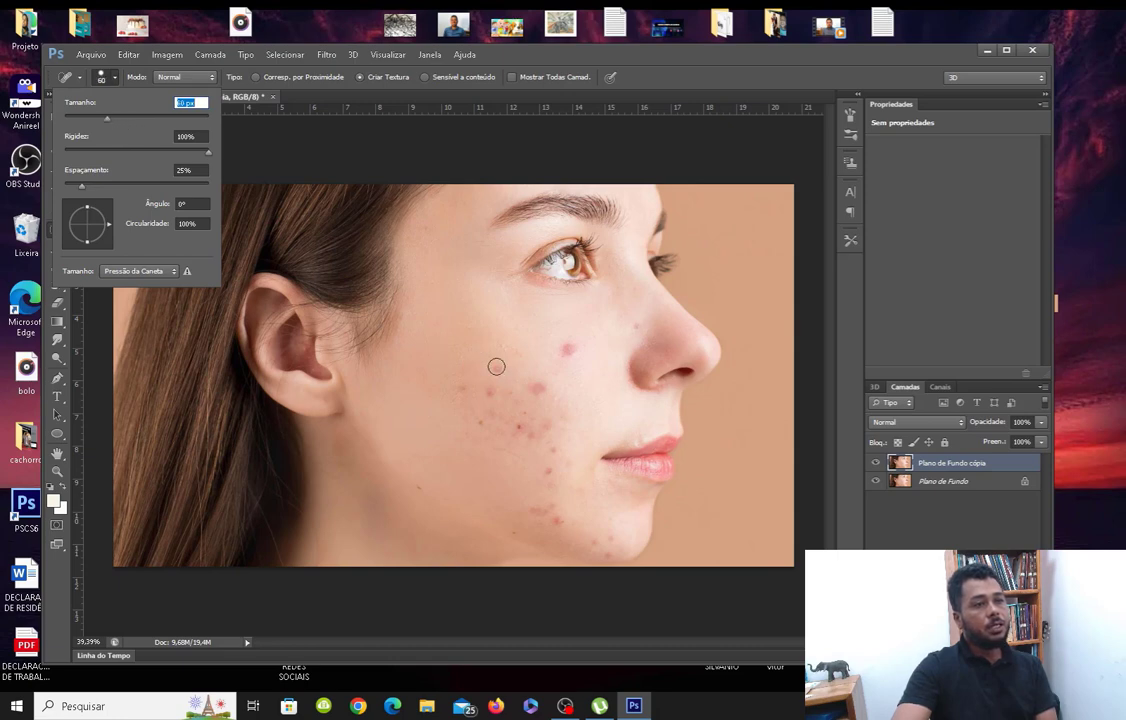
pyautogui.moveTo(107, 124); pyautogui.dragTo(116, 120)
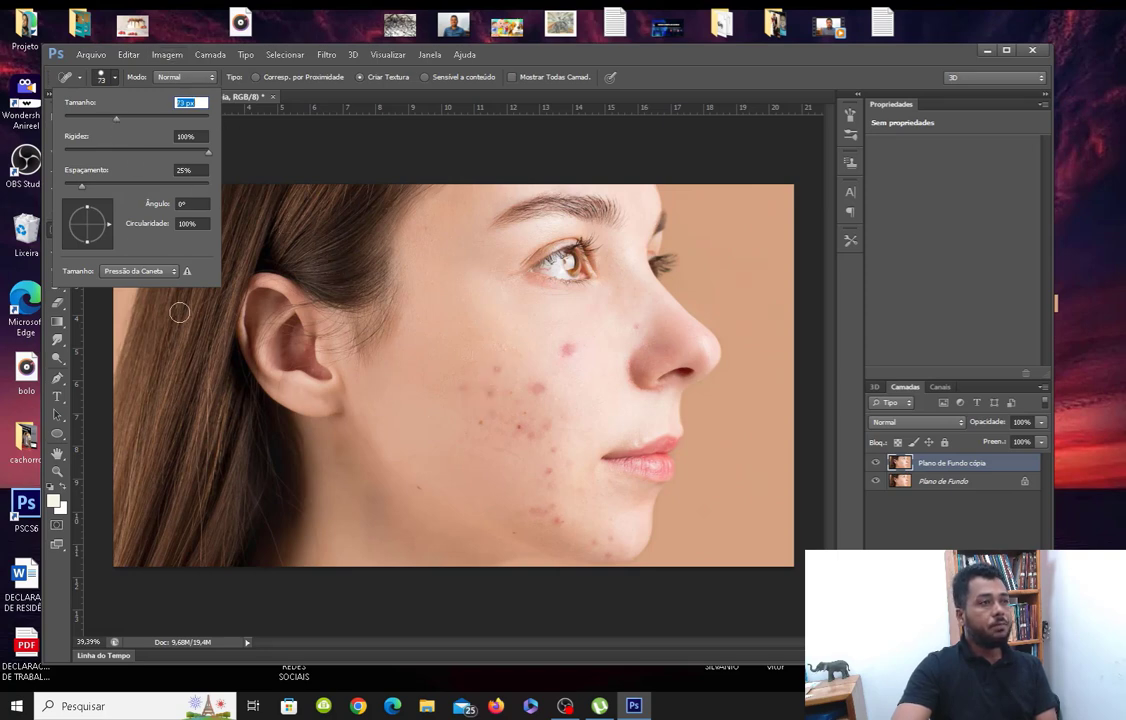
pyautogui.click(119, 79)
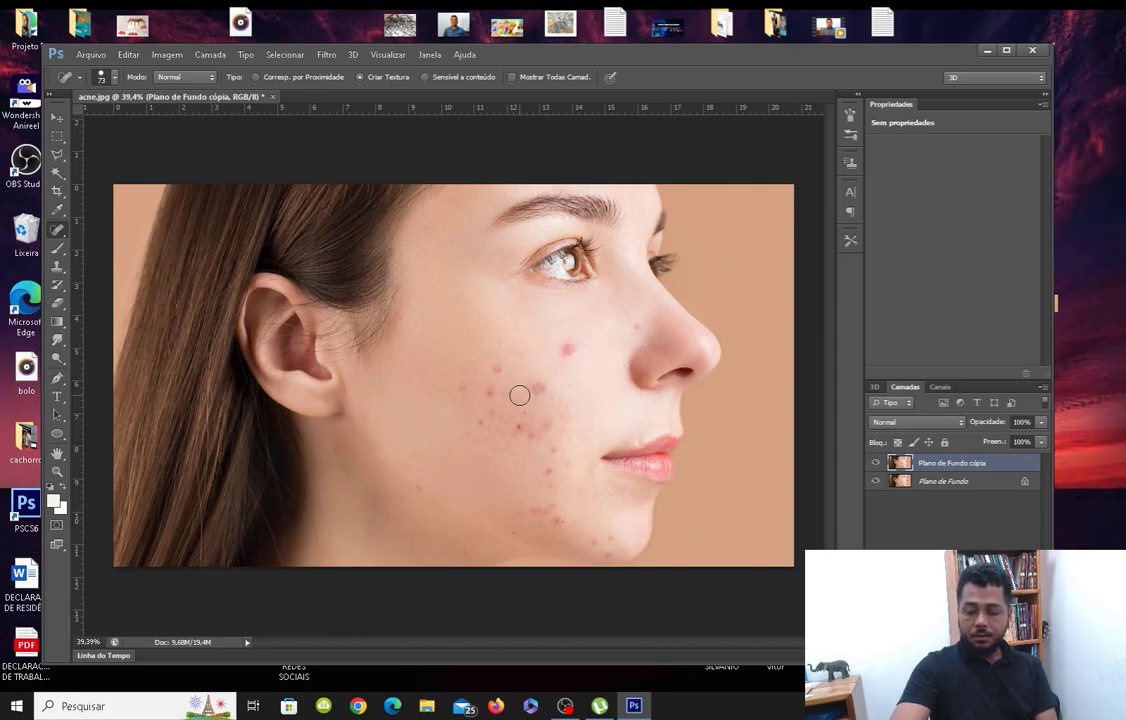
# Step: Zoom to about 57% and scroll so the acne-covered cheek fills the window
pyautogui.scroll(-1, 519, 395)
pyautogui.scroll(-1, 519, 395)
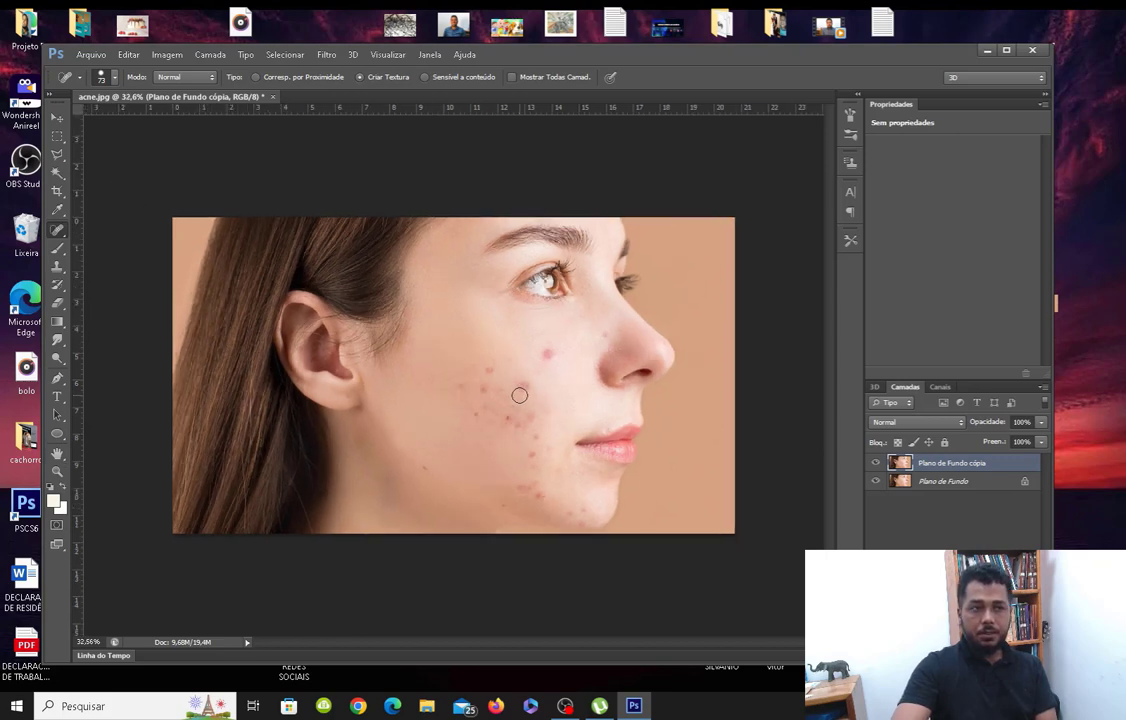
pyautogui.scroll(-1, 519, 395)
pyautogui.scroll(3, 519, 395)
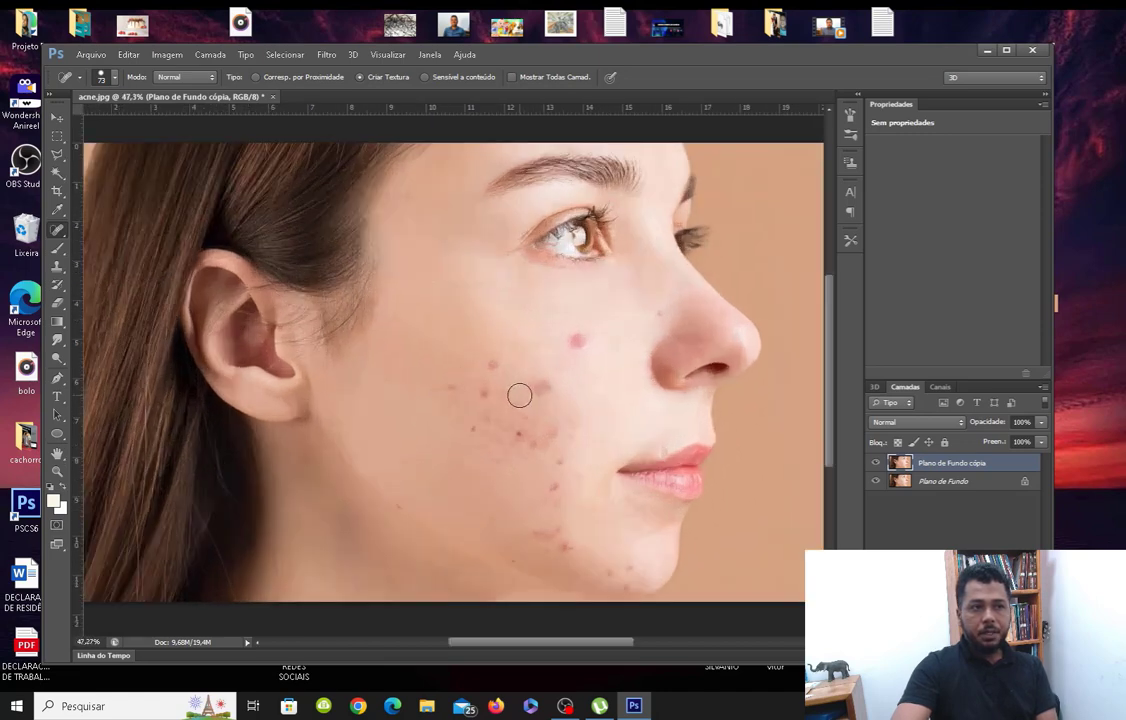
pyautogui.scroll(2, 519, 395)
pyautogui.scroll(2, 519, 395)
pyautogui.scroll(1, 519, 395)
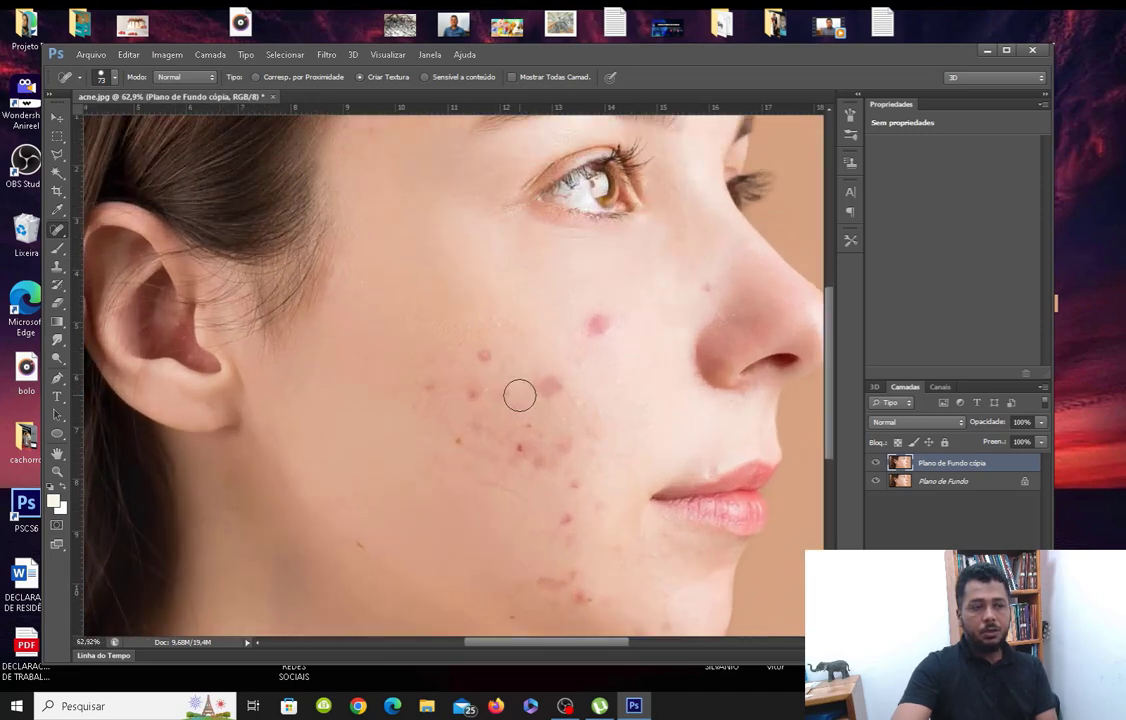
pyautogui.scroll(-1, 508, 395)
pyautogui.scroll(-1, 505, 395)
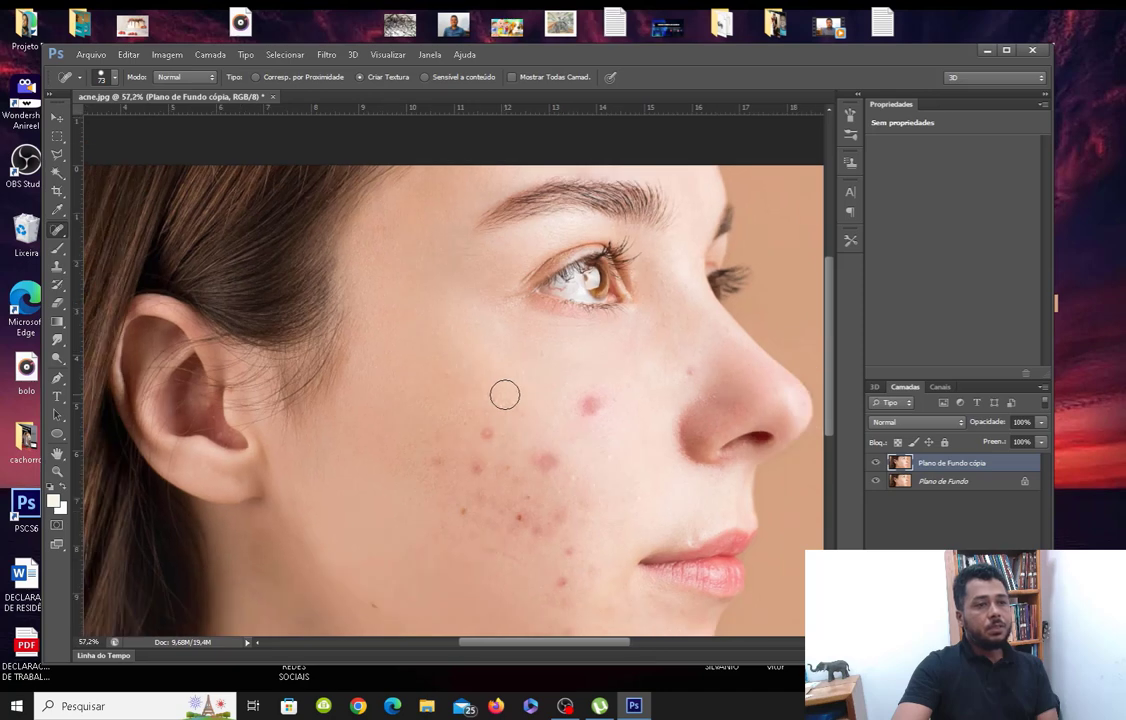
pyautogui.scroll(-1, 831, 385)
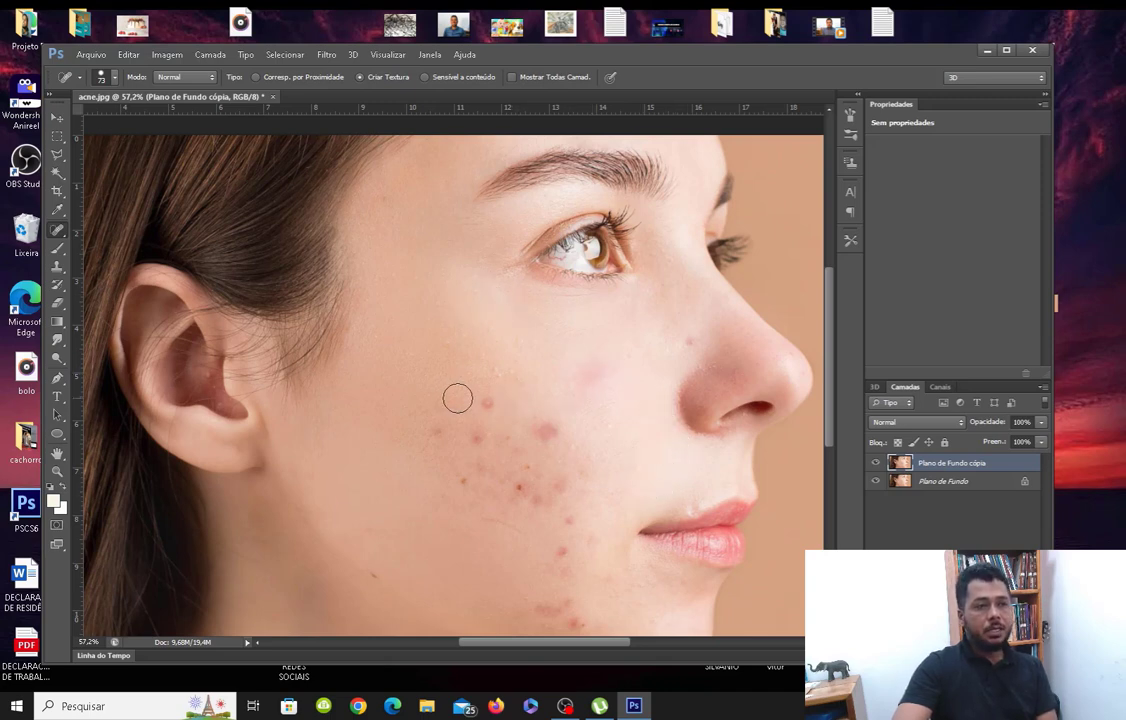
# Step: Heal the pink spot mid-cheek and another one higher up near the nose
pyautogui.click(548, 431)
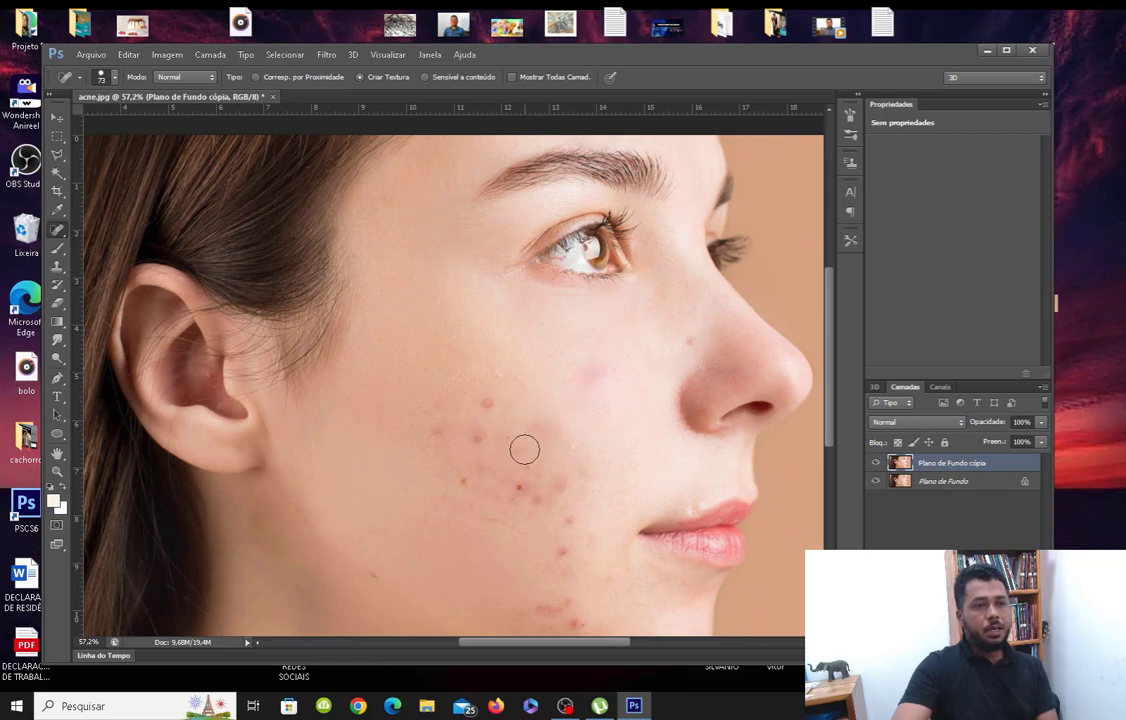
pyautogui.click(490, 406)
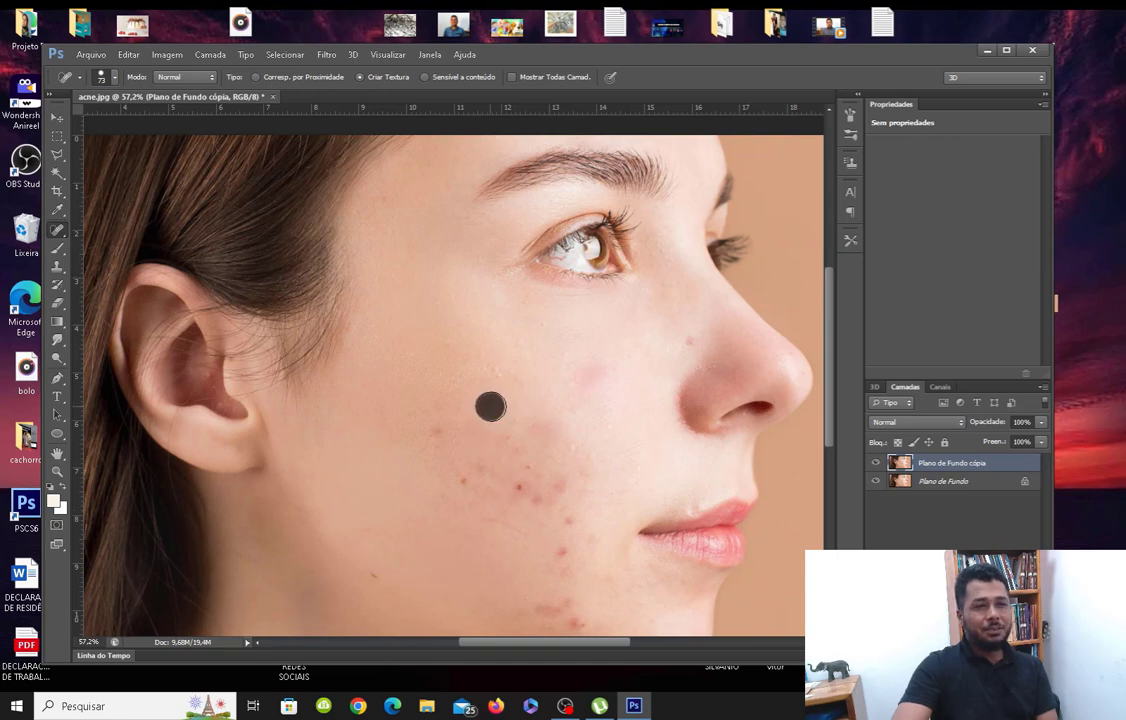